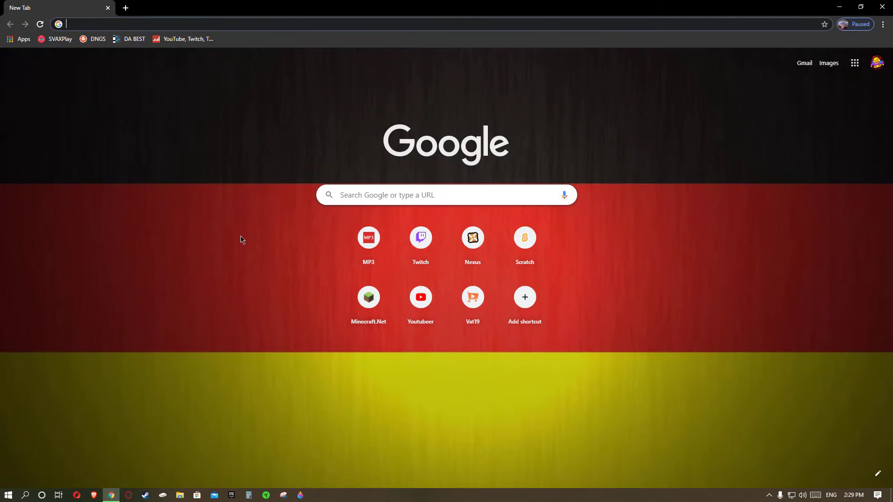
Step: Search Google for 'smapi' and open the official SMAPI.io home page
{"action": "type", "text": "smapi"}
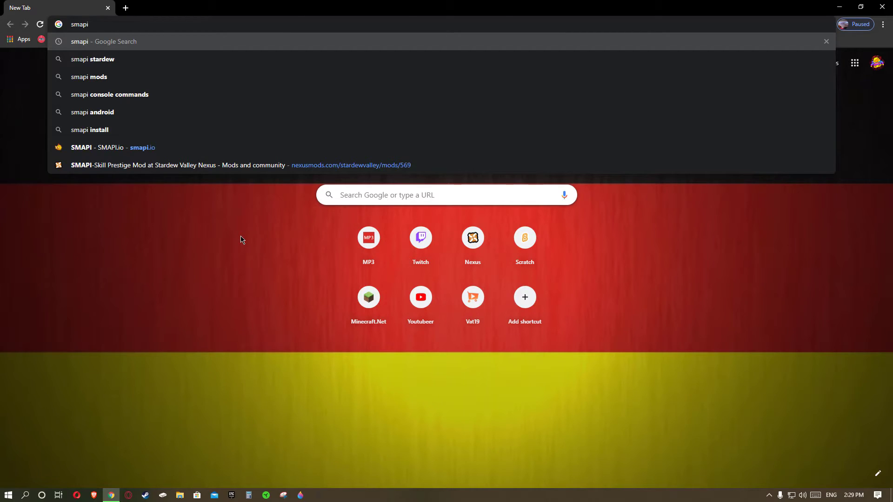
{"action": "key", "text": "Return"}
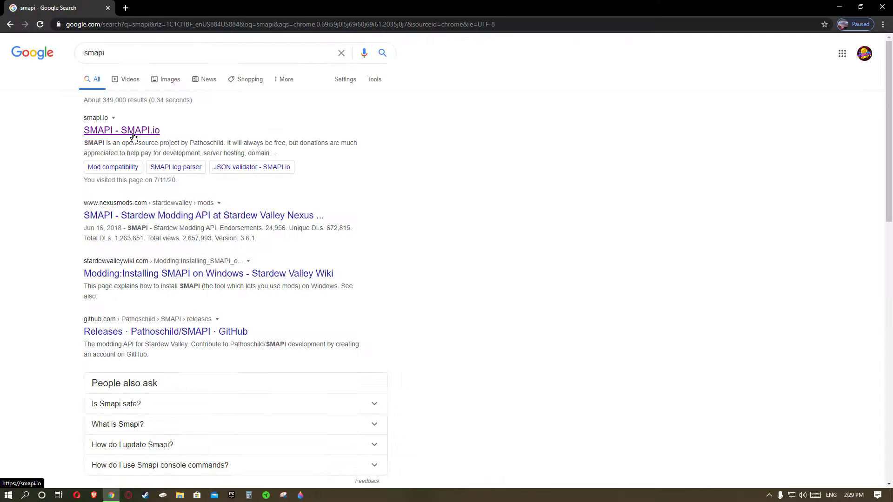
{"action": "left_click", "coordinate": [572, 234]}
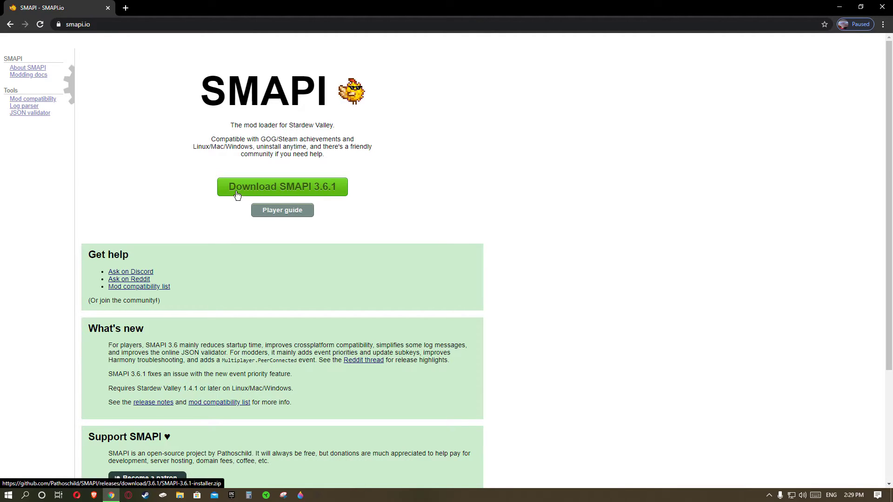
Step: Download SMAPI-3.6.1-installer.zip using the Direct download option
{"action": "mouse_move", "coordinate": [237, 194]}
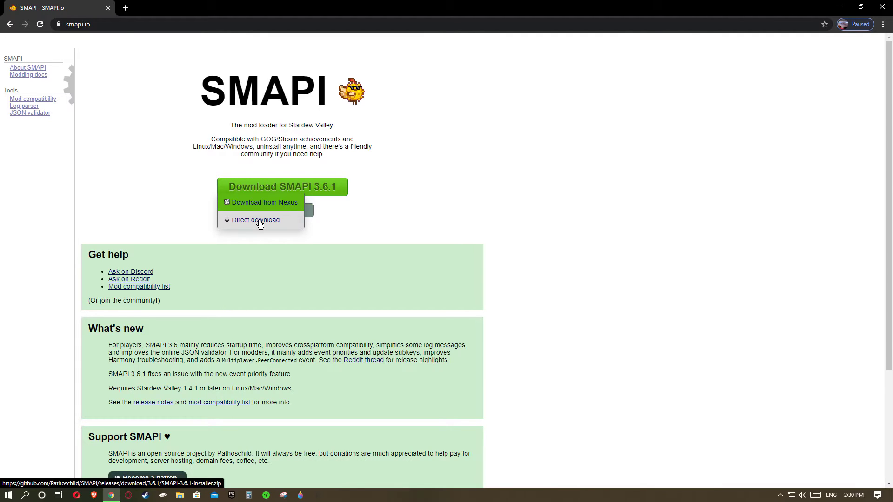
{"action": "left_click", "coordinate": [260, 223]}
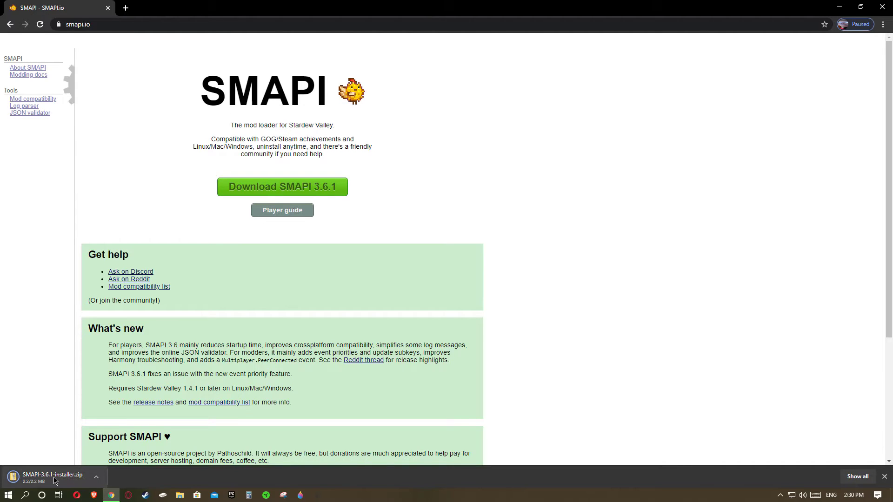
Step: Reveal the SMAPI installer zip in Downloads and extract it into a folder beside it
{"action": "left_click", "coordinate": [96, 478]}
{"action": "left_click", "coordinate": [107, 446]}
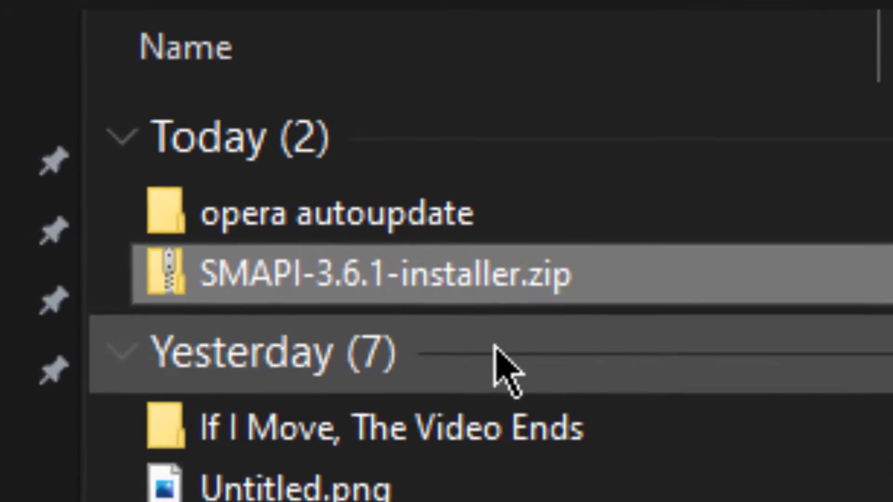
{"action": "right_click", "coordinate": [404, 295]}
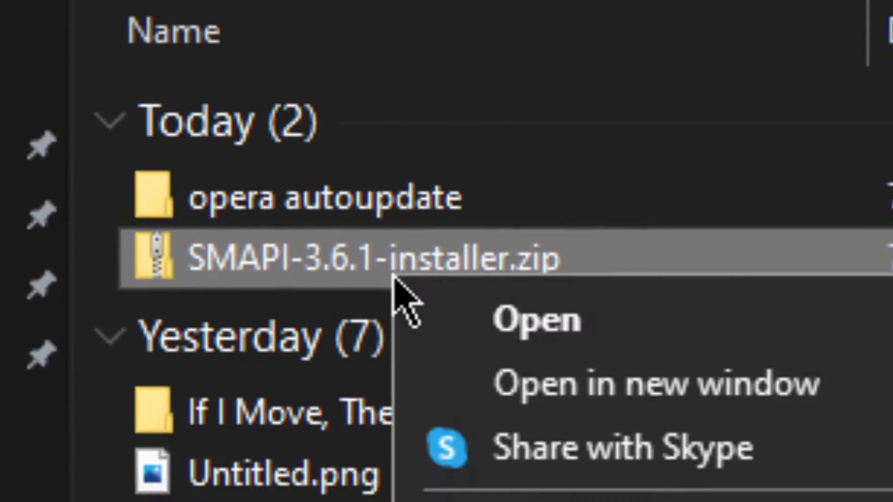
{"action": "left_click", "coordinate": [399, 320]}
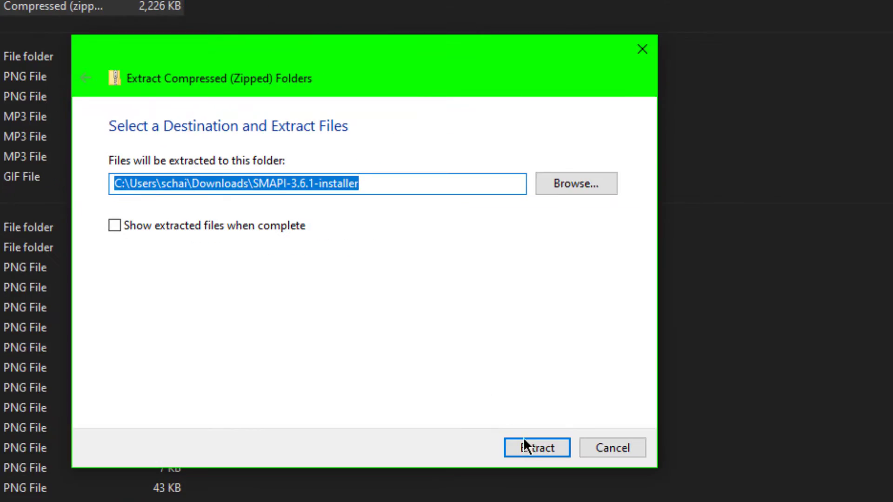
{"action": "left_click", "coordinate": [533, 446]}
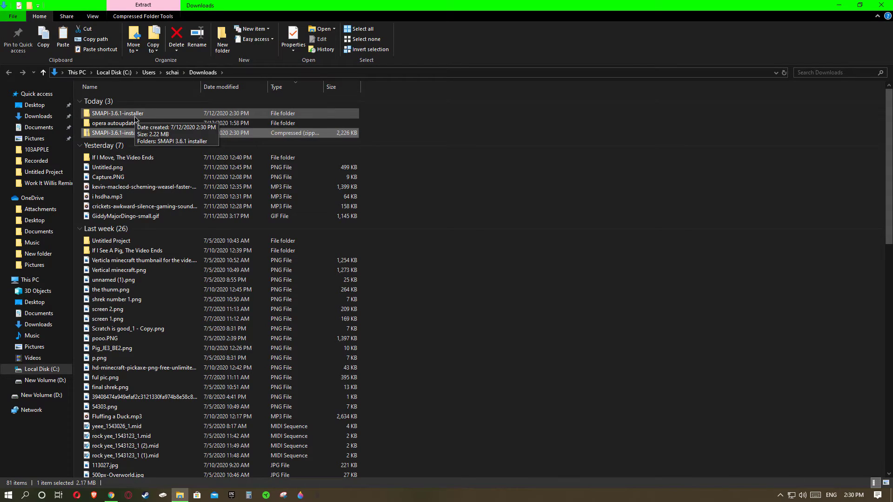
Step: Open the extracted SMAPI 3.6.1 installer folders and run 'install on Windows.bat'
{"action": "double_click", "coordinate": [119, 113]}
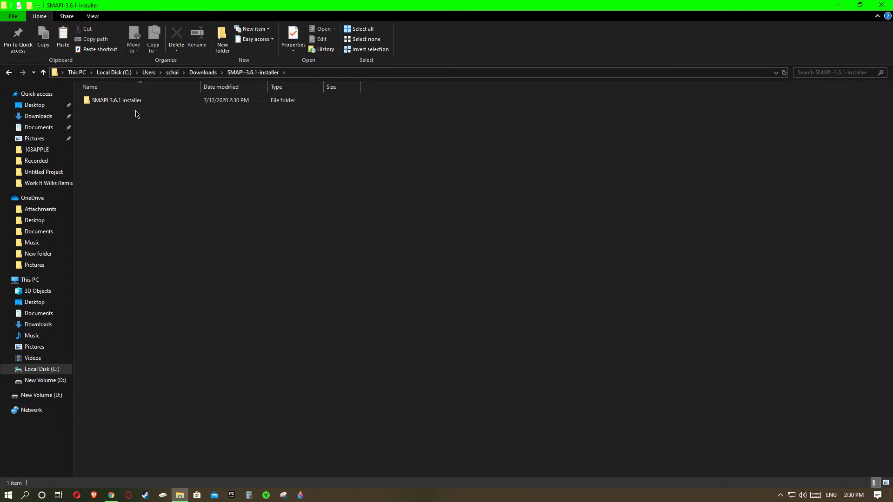
{"action": "double_click", "coordinate": [160, 102]}
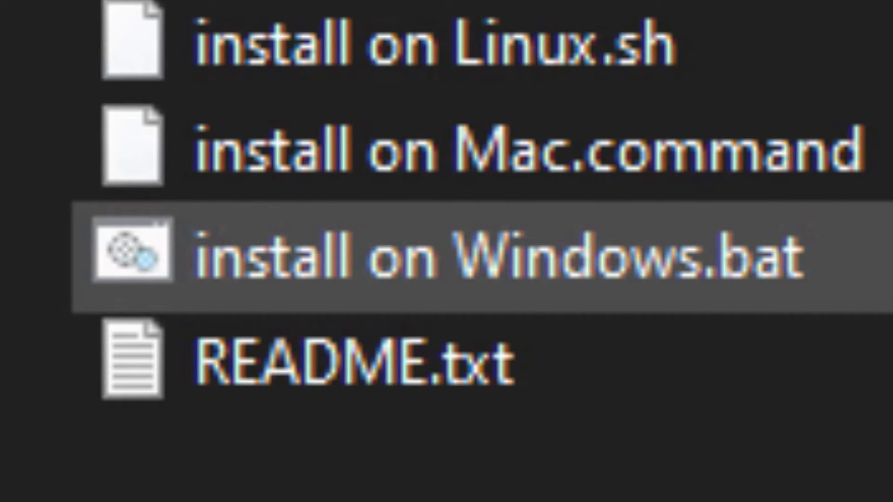
{"action": "double_click", "coordinate": [861, 258]}
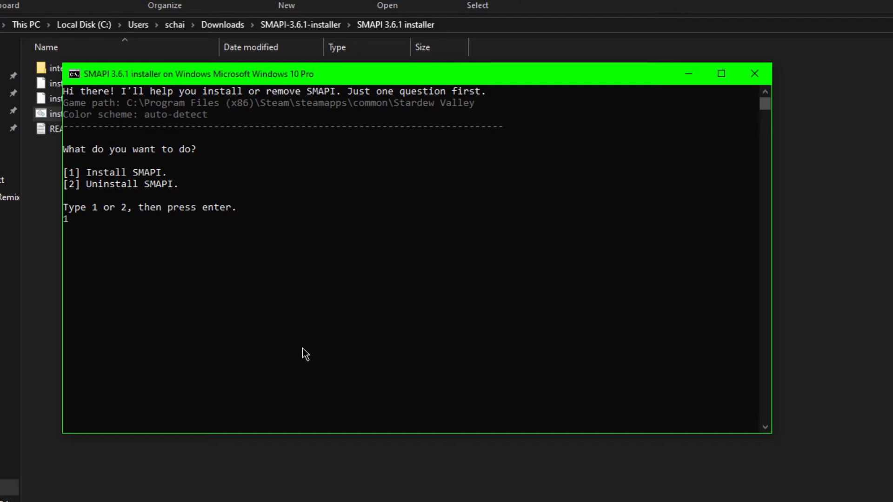
Step: Confirm option 1 so SMAPI installs with its bundled mods
{"action": "key", "text": "Return"}
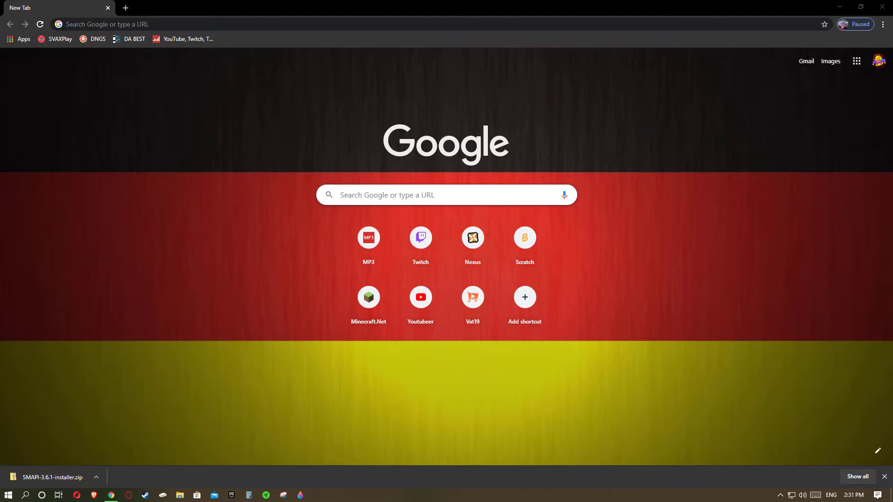
Step: Search for 'nexus', open the Nexus Mods home page, and scroll to its games grid
{"action": "left_click", "coordinate": [127, 25]}
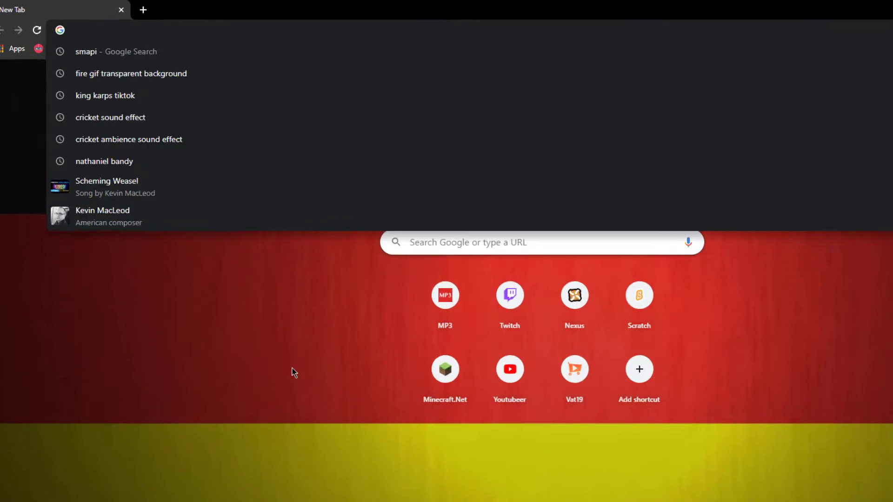
{"action": "type", "text": "nexus"}
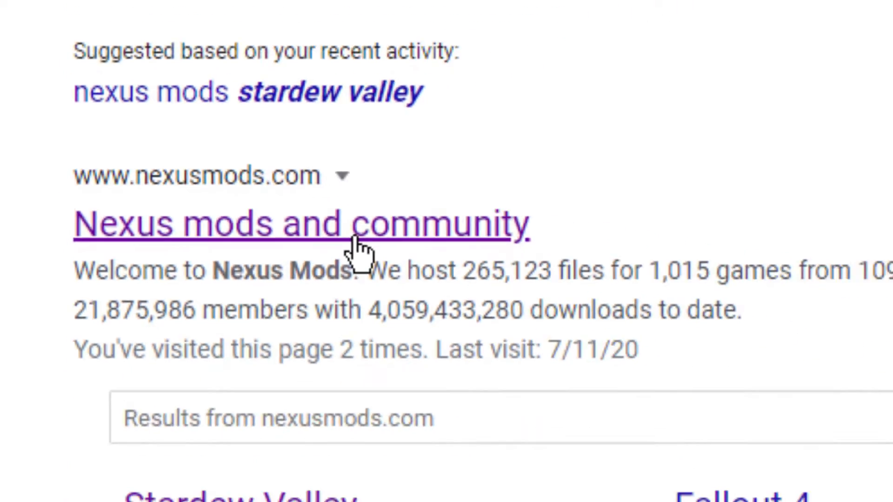
{"action": "left_click", "coordinate": [562, 326]}
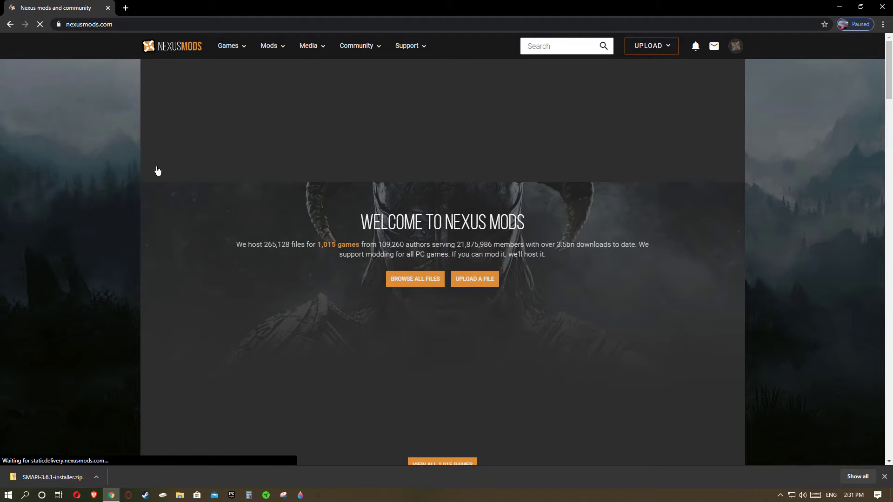
{"action": "scroll", "coordinate": [197, 177], "scroll_direction": "down", "scroll_amount": 2}
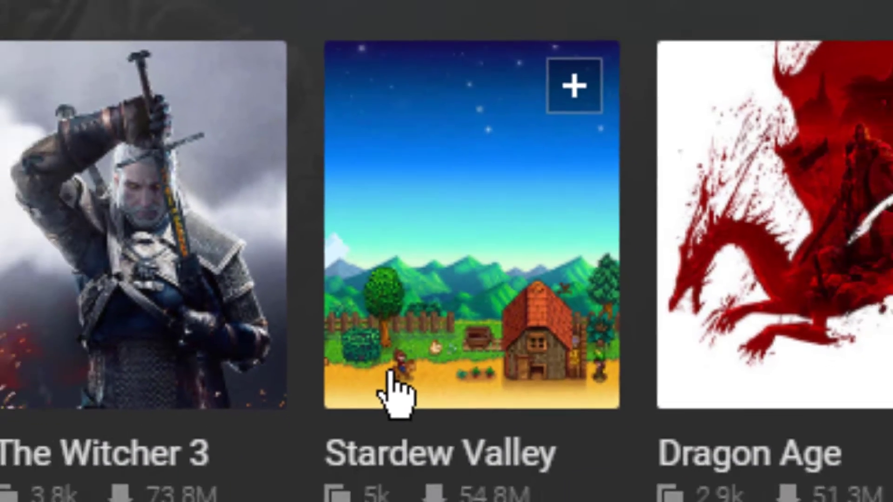
Step: Find CJB Cheats Menu among Stardew Valley's Popular (All Time) mods and choose Manual download
{"action": "left_click", "coordinate": [339, 391]}
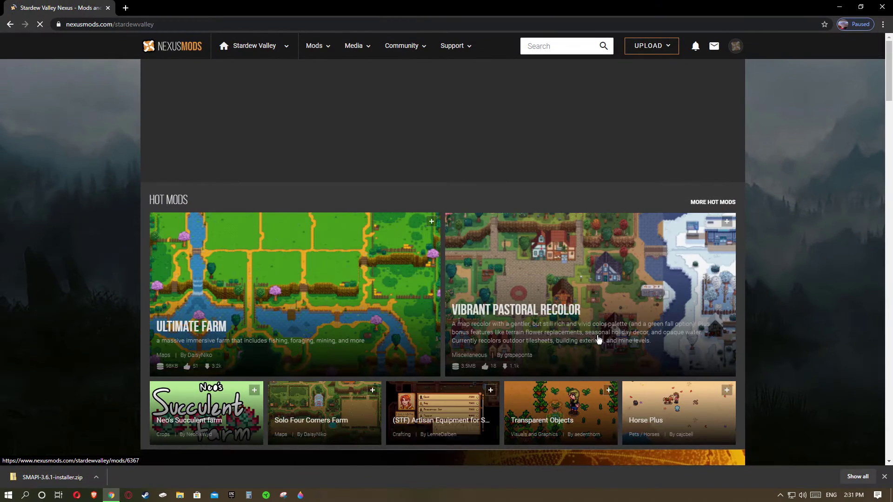
{"action": "scroll", "coordinate": [599, 340], "scroll_direction": "down", "scroll_amount": 3}
{"action": "scroll", "coordinate": [393, 231], "scroll_direction": "down", "scroll_amount": 2}
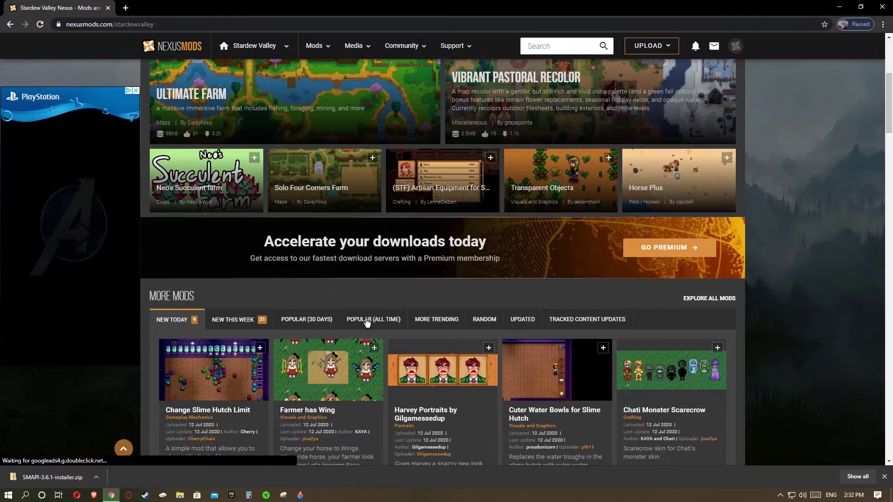
{"action": "left_click", "coordinate": [372, 319]}
{"action": "scroll", "coordinate": [357, 315], "scroll_direction": "down", "scroll_amount": 3}
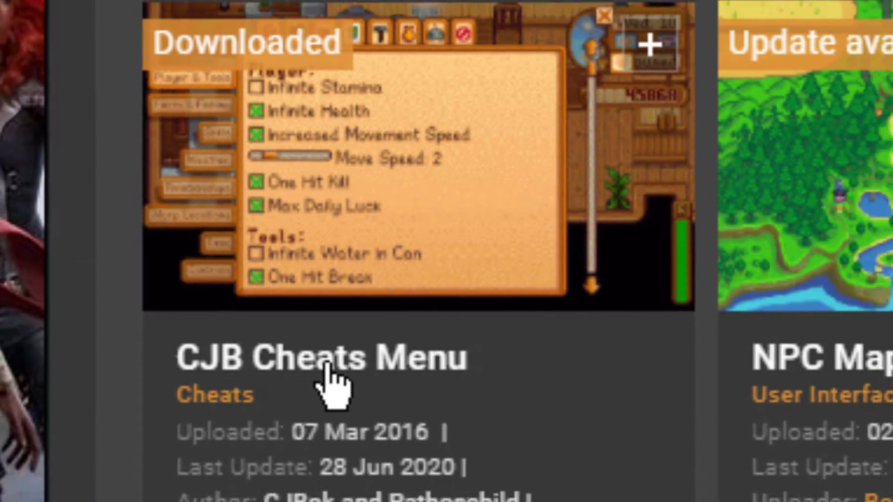
{"action": "left_click", "coordinate": [349, 380]}
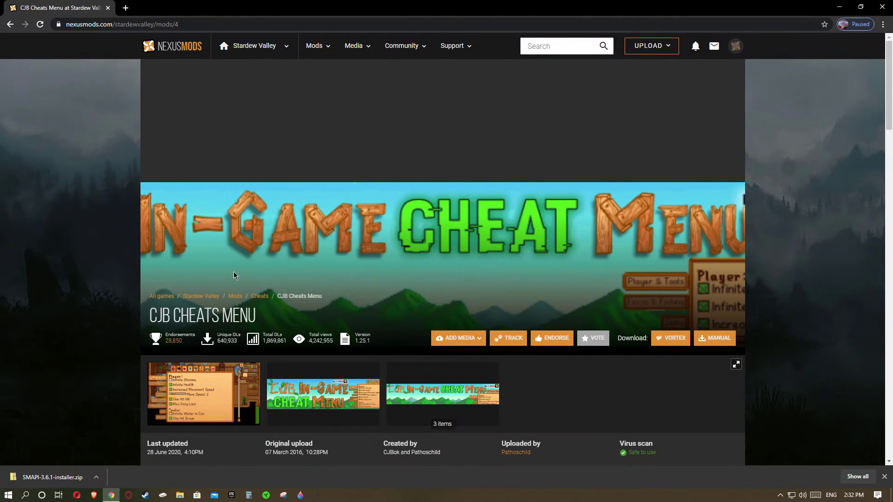
{"action": "left_click", "coordinate": [713, 339]}
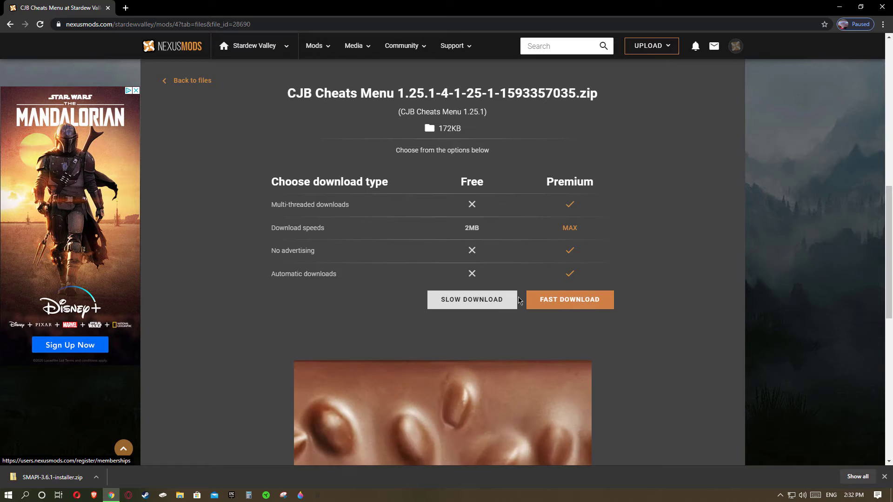
Step: Start the free slow download of the CJB Cheats Menu 1.25.1 zip and open its download menu
{"action": "left_click", "coordinate": [470, 301]}
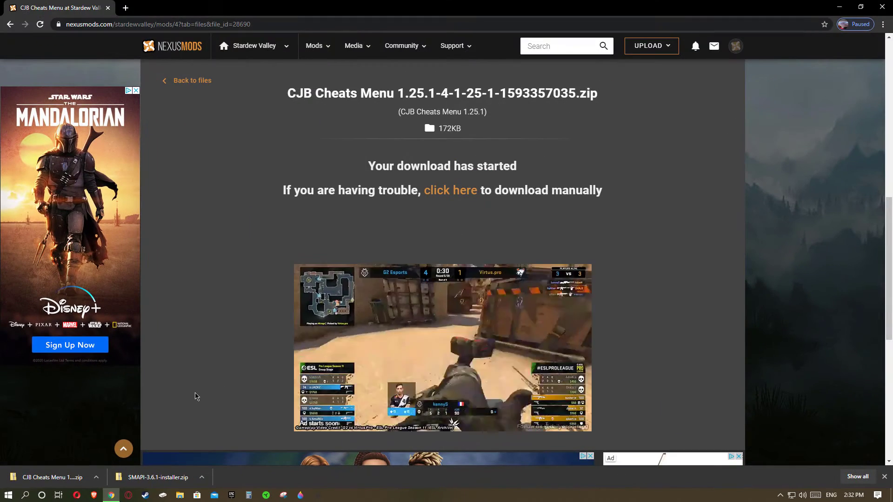
{"action": "left_click", "coordinate": [95, 479]}
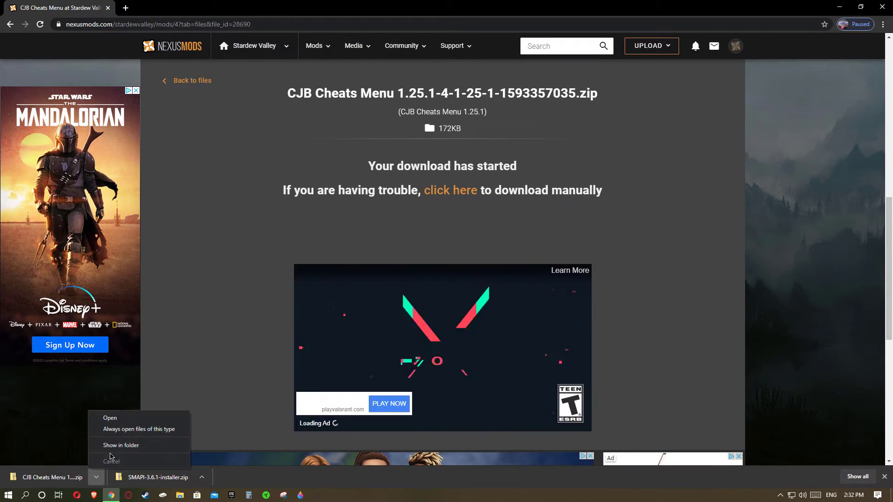
Step: Show the CJB Cheats Menu zip in Downloads and begin Extract All on it
{"action": "left_click", "coordinate": [61, 442]}
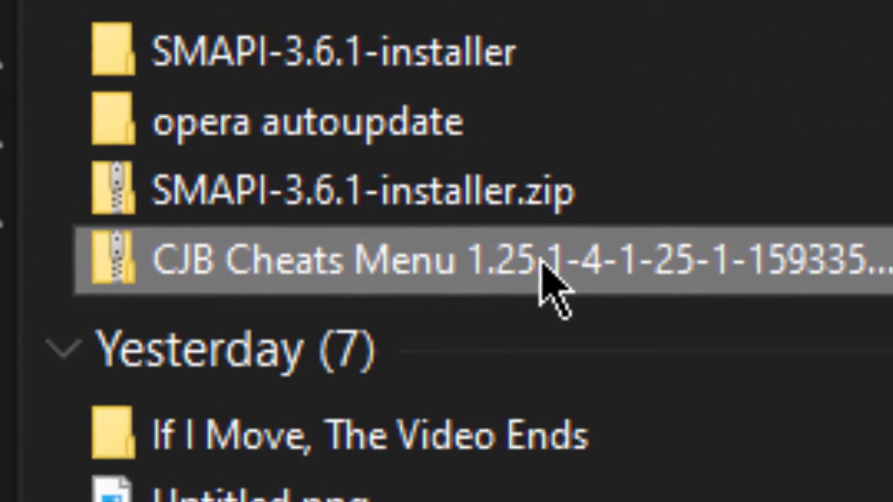
{"action": "right_click", "coordinate": [163, 148]}
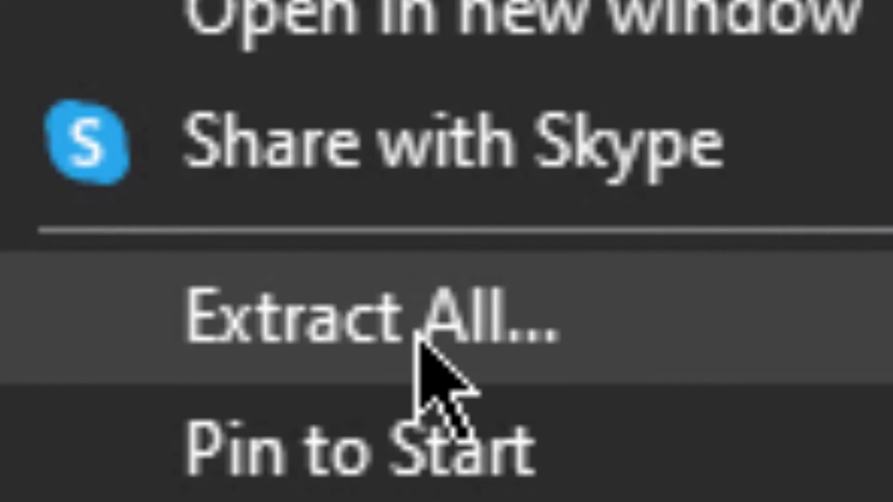
{"action": "left_click", "coordinate": [416, 332]}
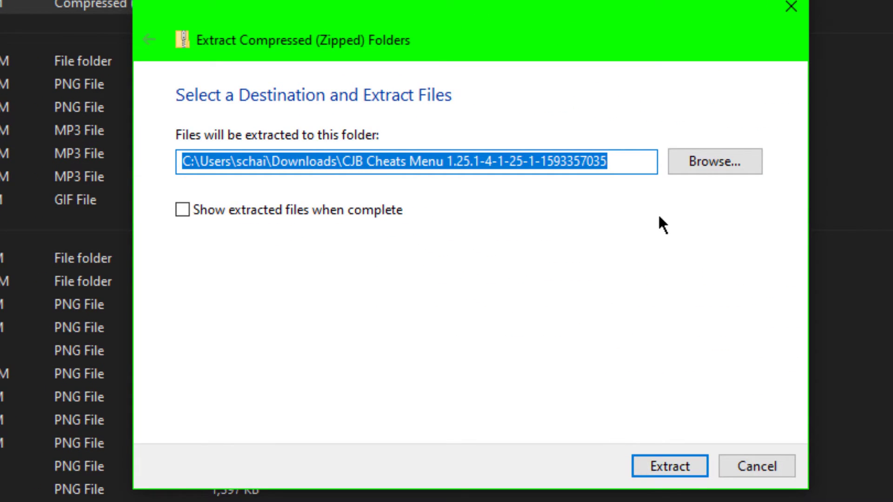
Step: Browse for a new extraction destination and open C:\Program Files (x86)
{"action": "left_click", "coordinate": [694, 164]}
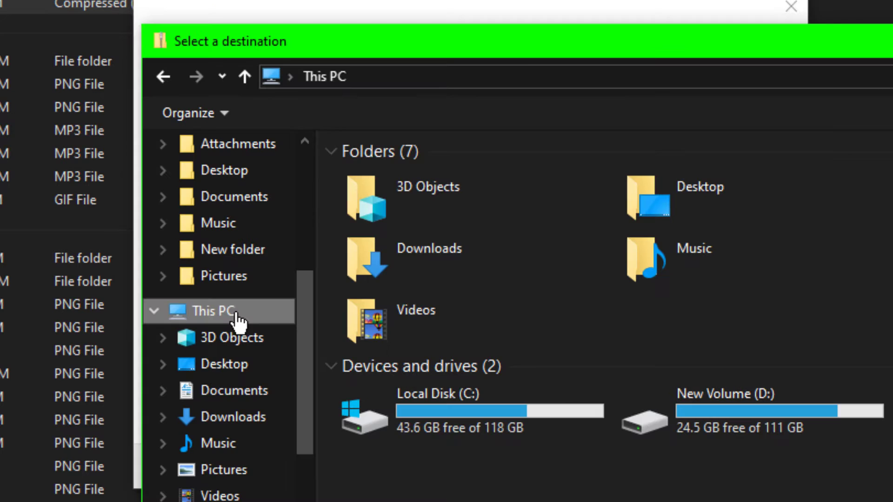
{"action": "double_click", "coordinate": [484, 439]}
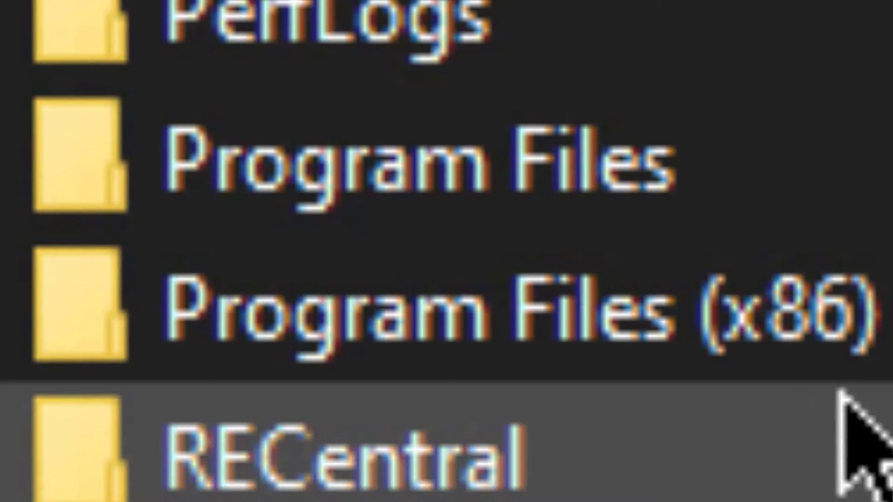
{"action": "left_click", "coordinate": [879, 314]}
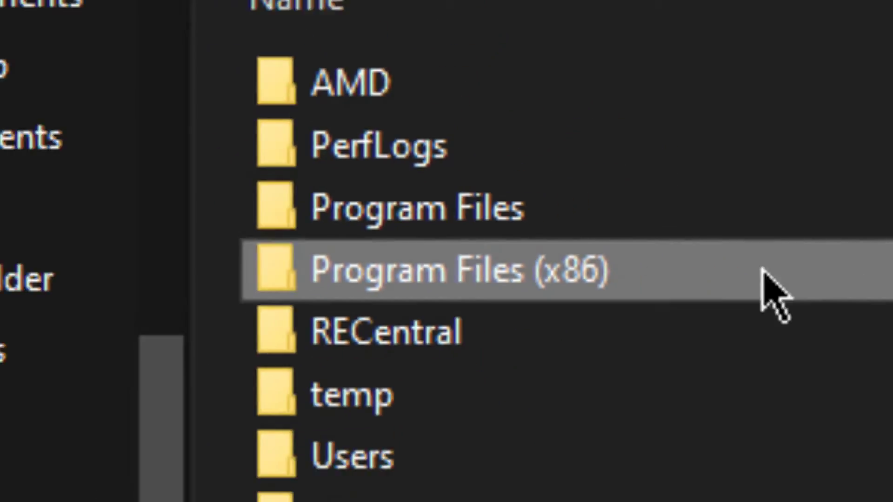
{"action": "double_click", "coordinate": [763, 272]}
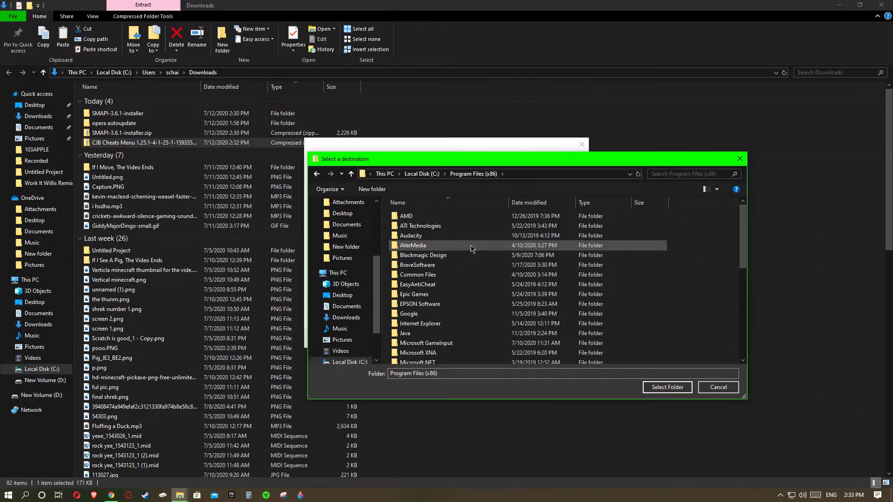
Step: Navigate through Steam, common and Stardew Valley into the Mods folder
{"action": "scroll", "coordinate": [499, 276], "scroll_direction": "down", "scroll_amount": 2}
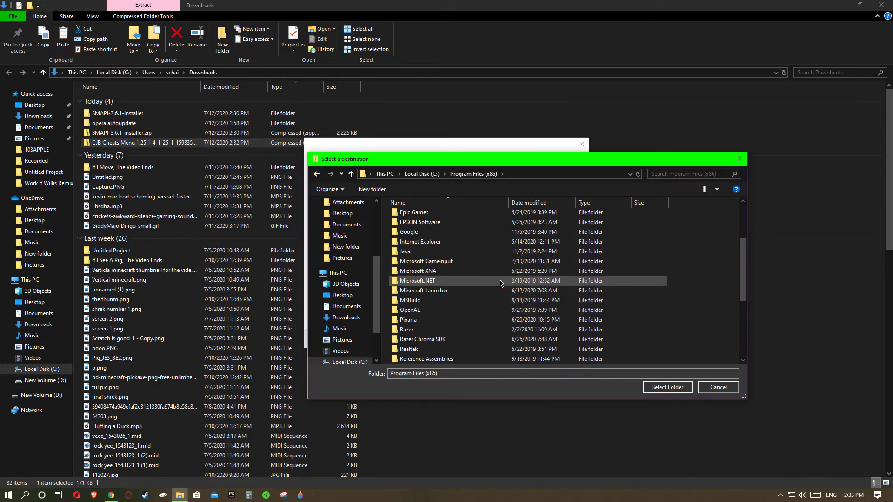
{"action": "scroll", "coordinate": [505, 279], "scroll_direction": "down", "scroll_amount": 2}
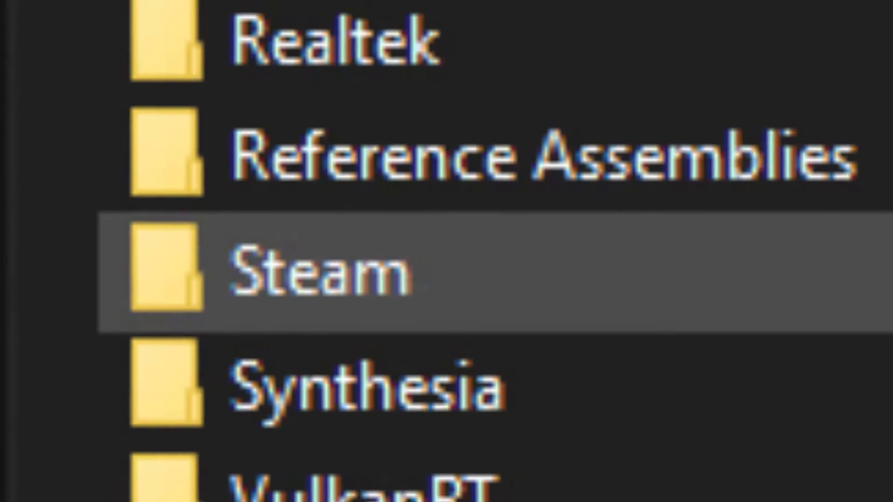
{"action": "double_click", "coordinate": [316, 269]}
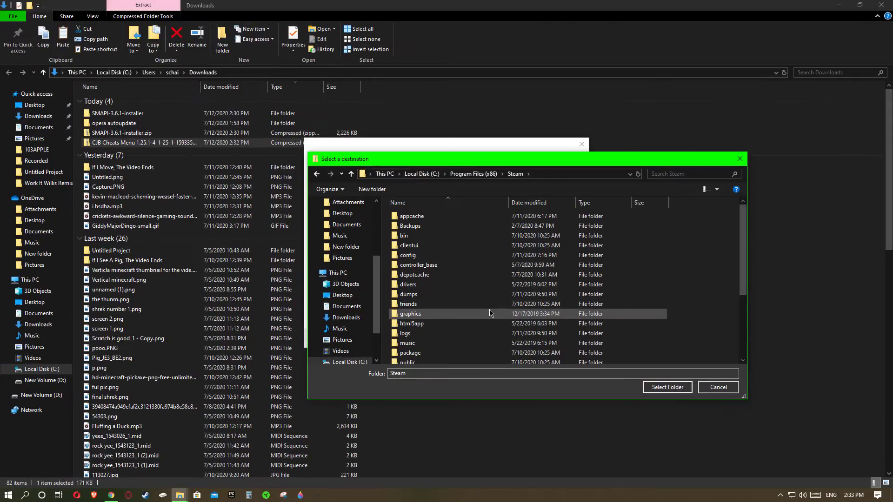
{"action": "scroll", "coordinate": [490, 313], "scroll_direction": "down", "scroll_amount": 1}
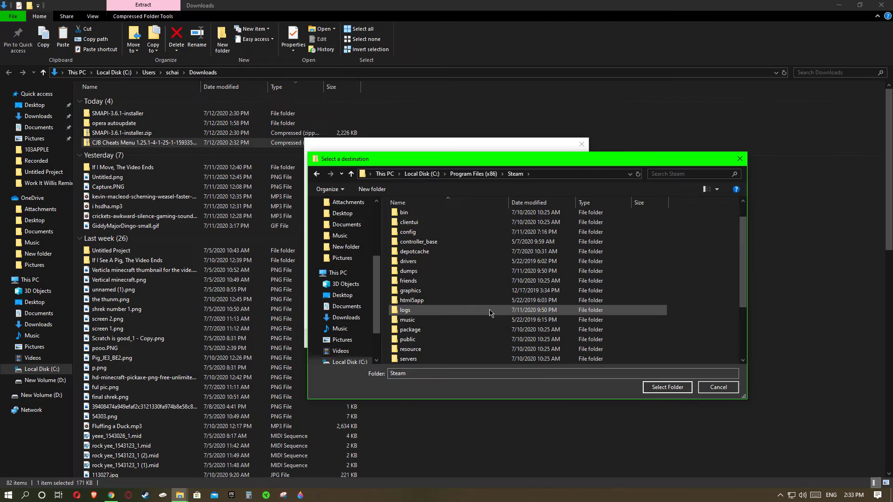
{"action": "scroll", "coordinate": [491, 310], "scroll_direction": "down", "scroll_amount": 2}
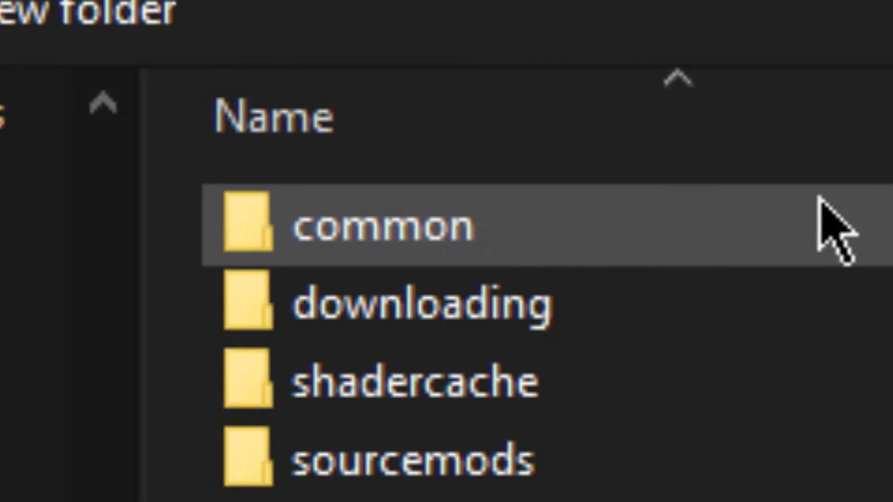
{"action": "double_click", "coordinate": [835, 228]}
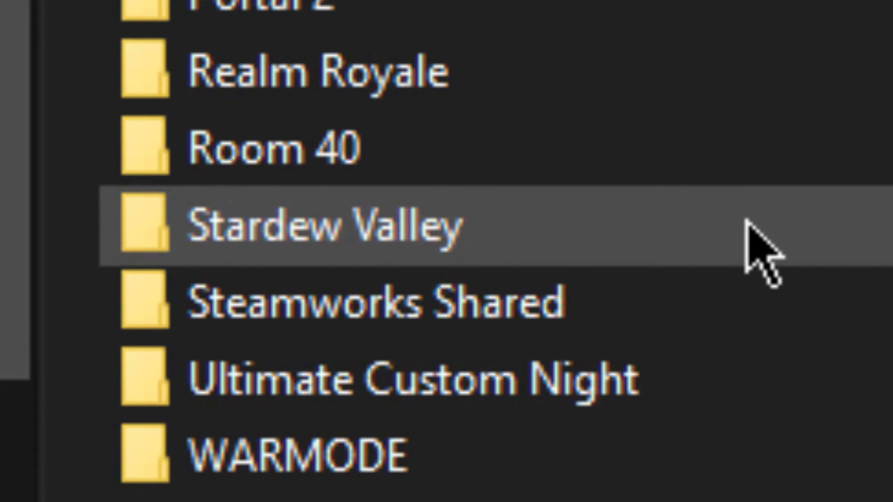
{"action": "double_click", "coordinate": [740, 226]}
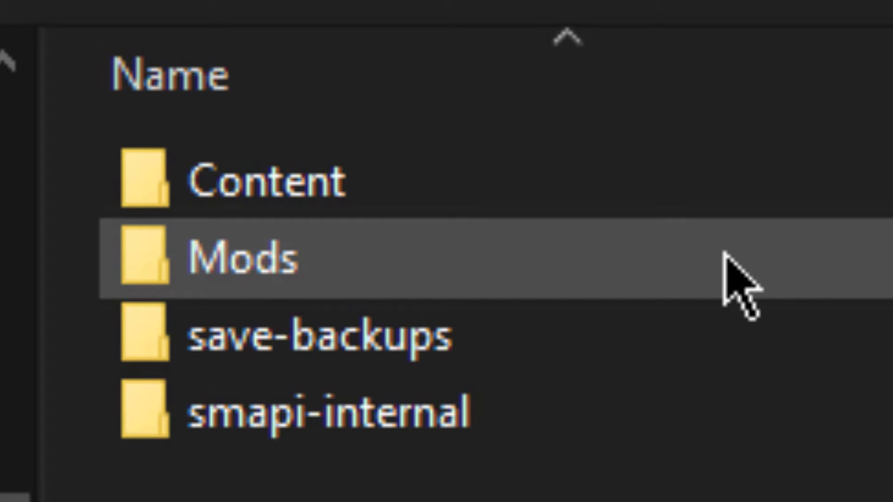
{"action": "double_click", "coordinate": [714, 266]}
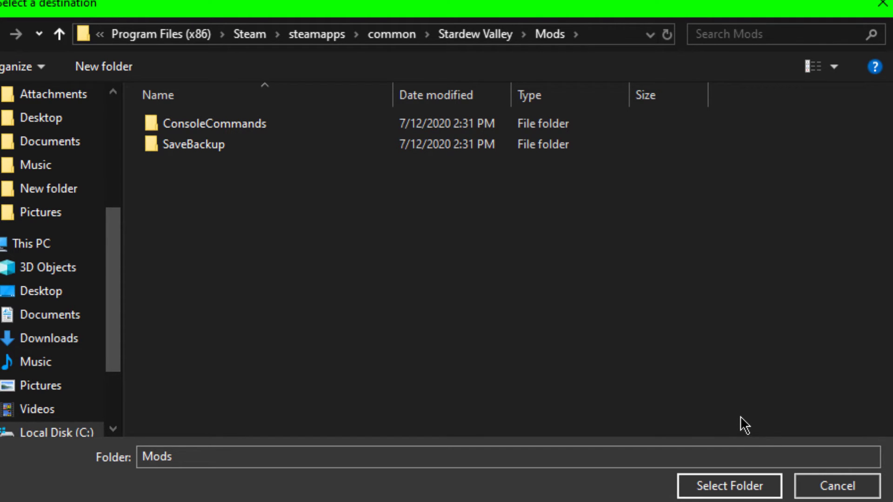
Step: Extract the zip into the Mods folder, then create a StardewModdingAPI.exe shortcut and move it to the desktop
{"action": "left_click", "coordinate": [737, 493]}
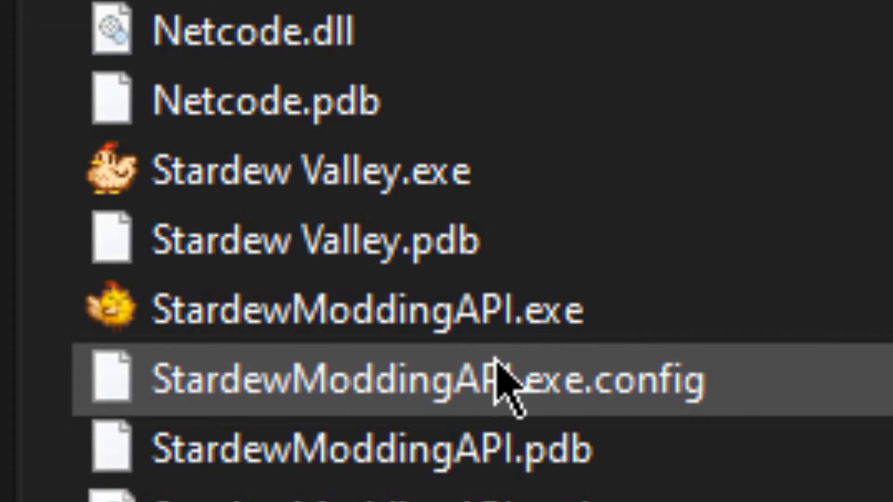
{"action": "right_click", "coordinate": [429, 312]}
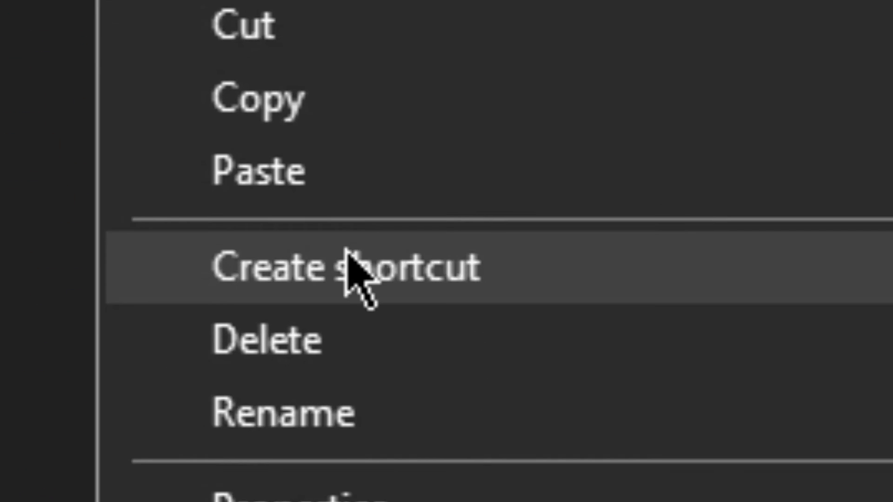
{"action": "left_click", "coordinate": [348, 267]}
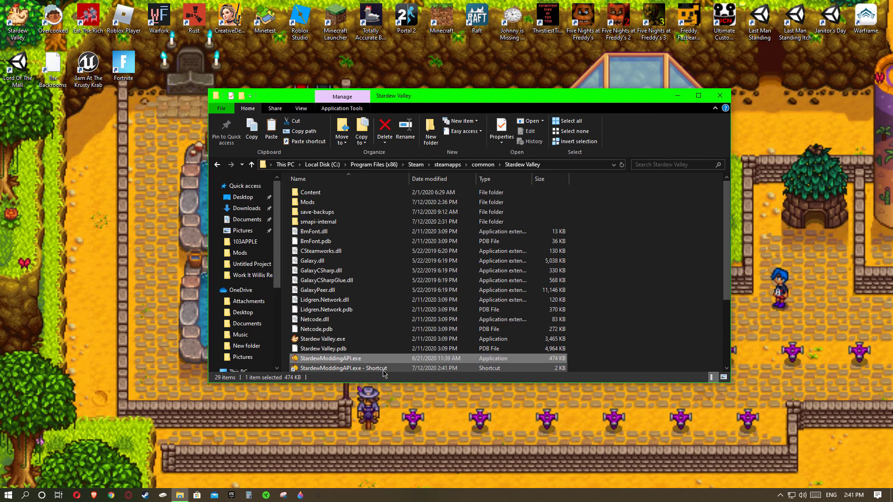
{"action": "left_click_drag", "start_coordinate": [371, 368], "coordinate": [173, 87]}
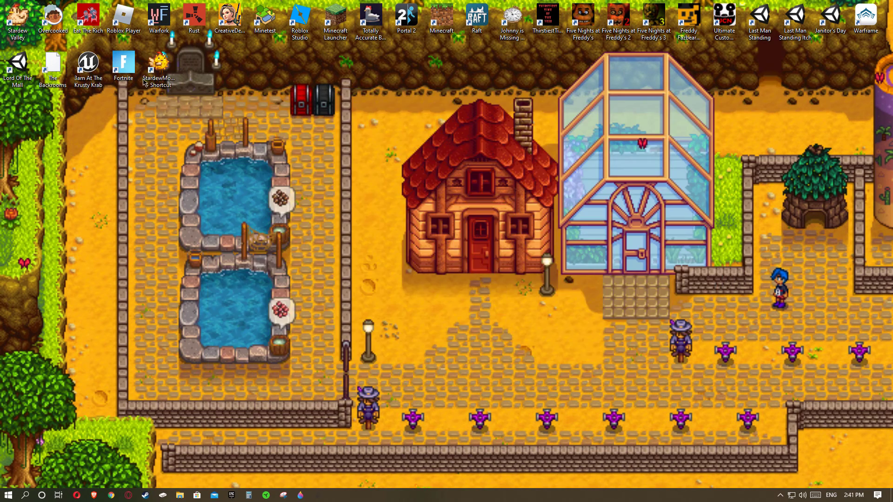
Step: Launch Stardew Valley via the desktop's StardewModdingAPI.exe shortcut
{"action": "key", "text": "super+d"}
{"action": "double_click", "coordinate": [158, 62]}
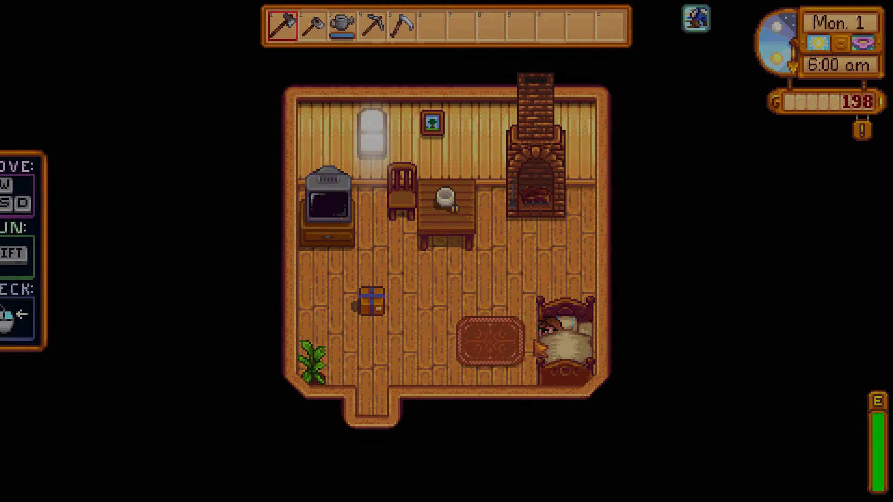
Step: Walk the farmer left onto the farmhouse rug with the A key
{"action": "key", "text": "a"}
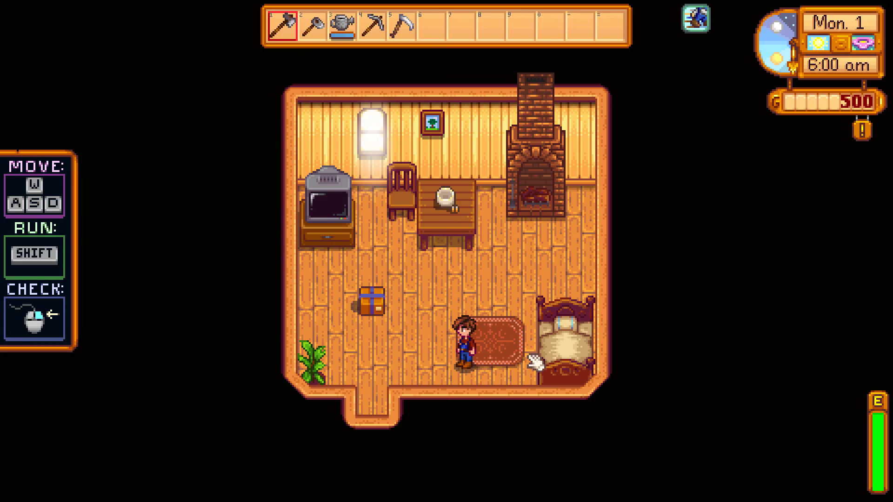